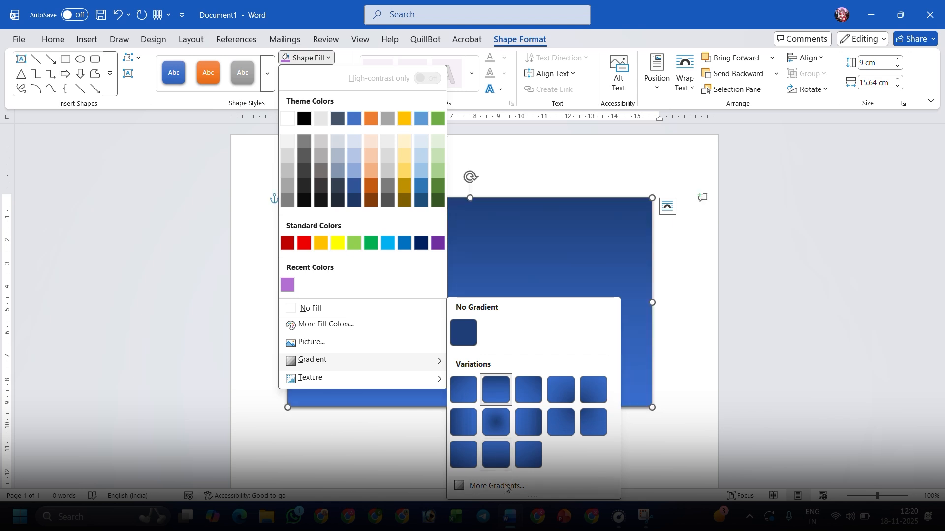
- Open the detailed gradient settings for the rectangle and colour its first gradient stop standard red
click(506, 486)
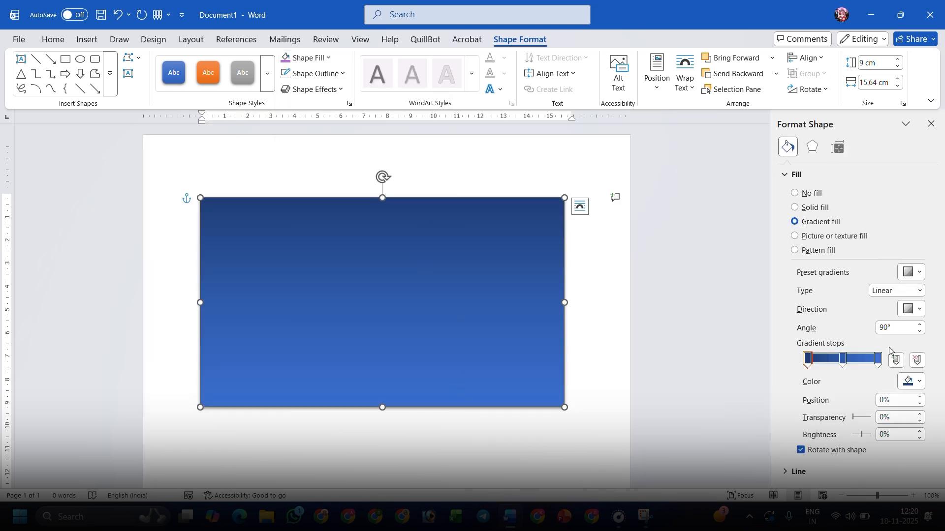
click(877, 360)
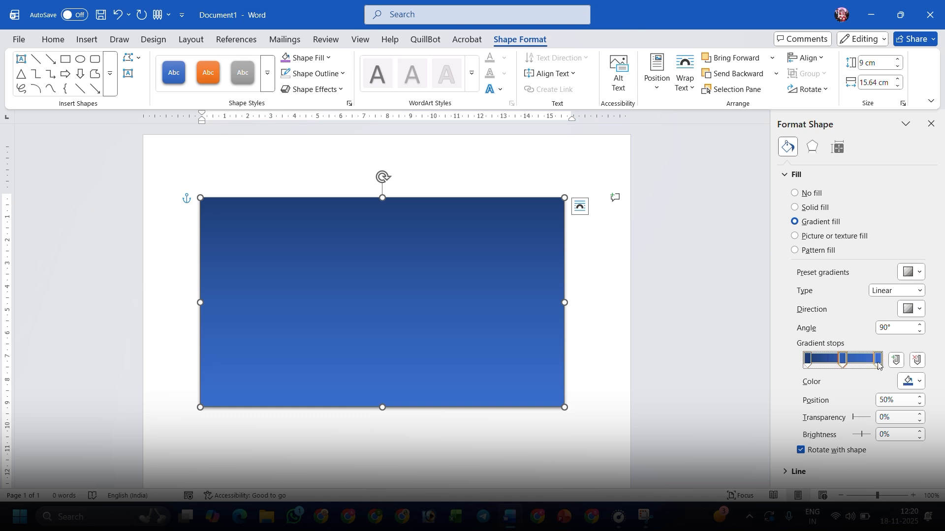
click(808, 359)
click(919, 382)
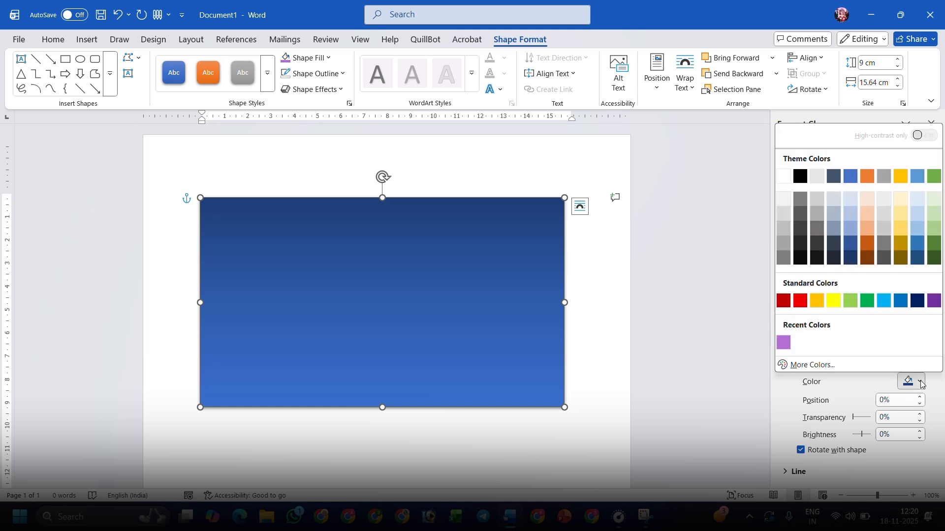
click(800, 300)
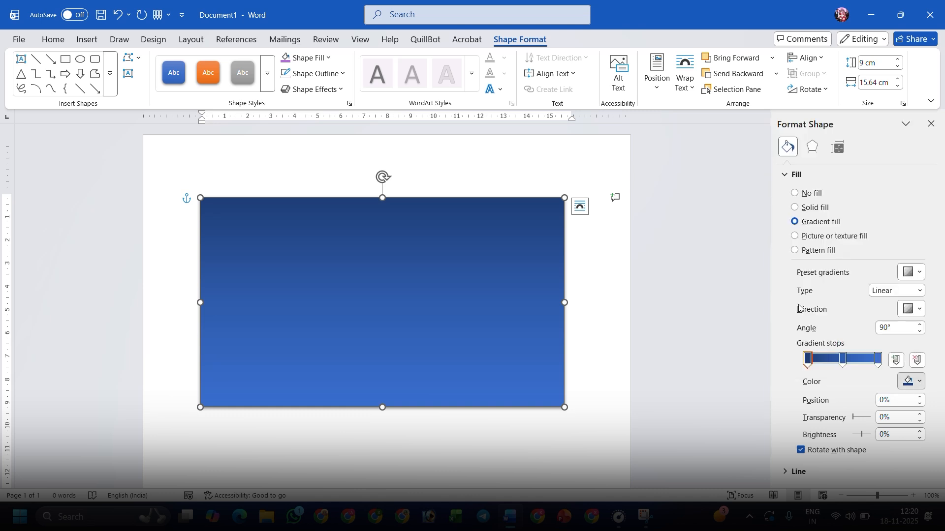
- Colour the rectangle's middle gradient stop standard yellow and its last stop the lightest theme green
click(842, 359)
click(920, 382)
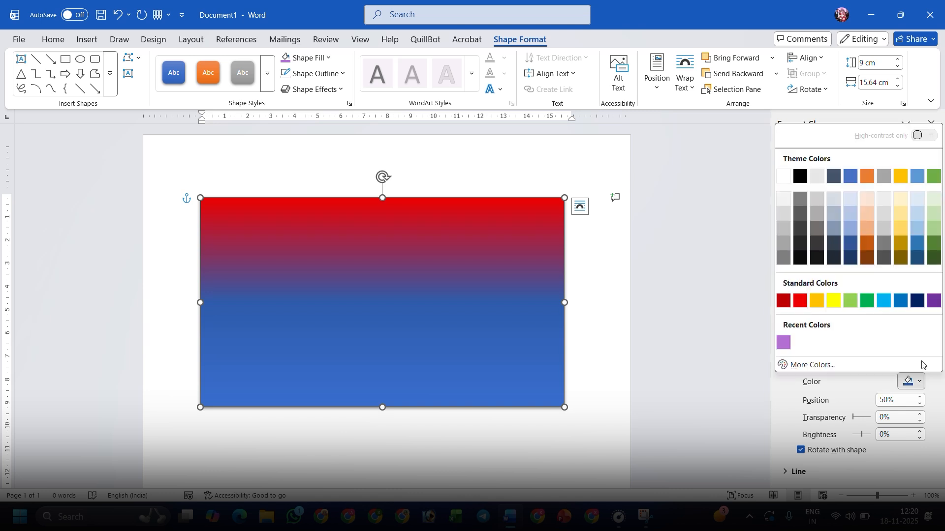
click(833, 301)
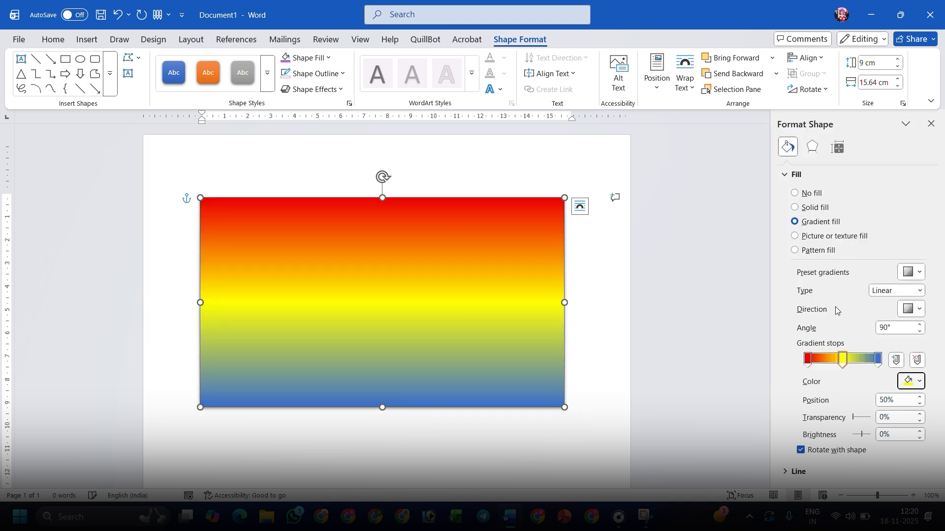
click(878, 359)
click(920, 382)
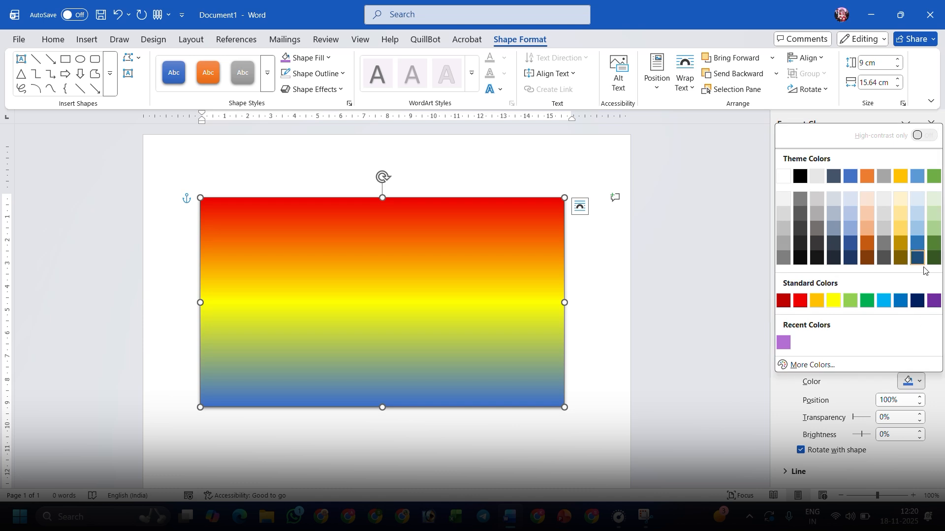
click(933, 199)
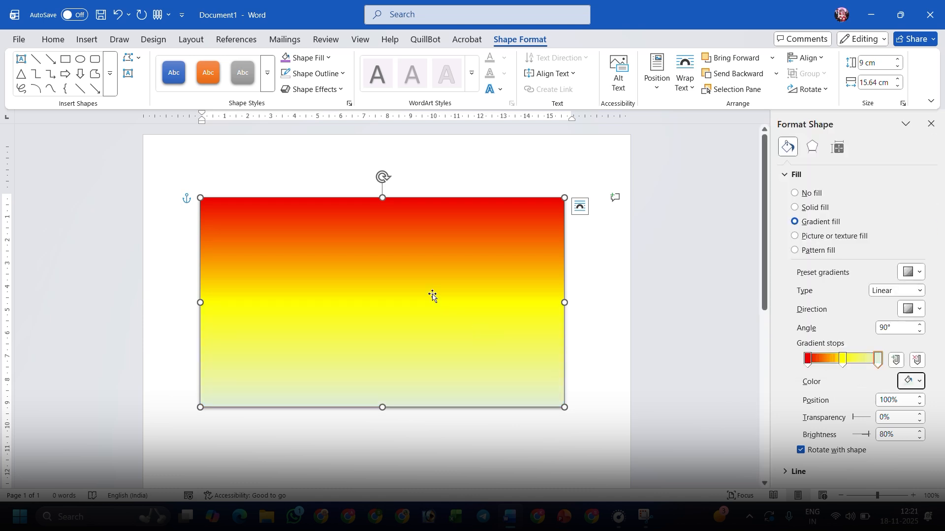
- Shift the red gradient stop slightly inward, and set the yellow stop to 22% transparency and 100% position
click(808, 359)
drag(808, 360, 853, 355)
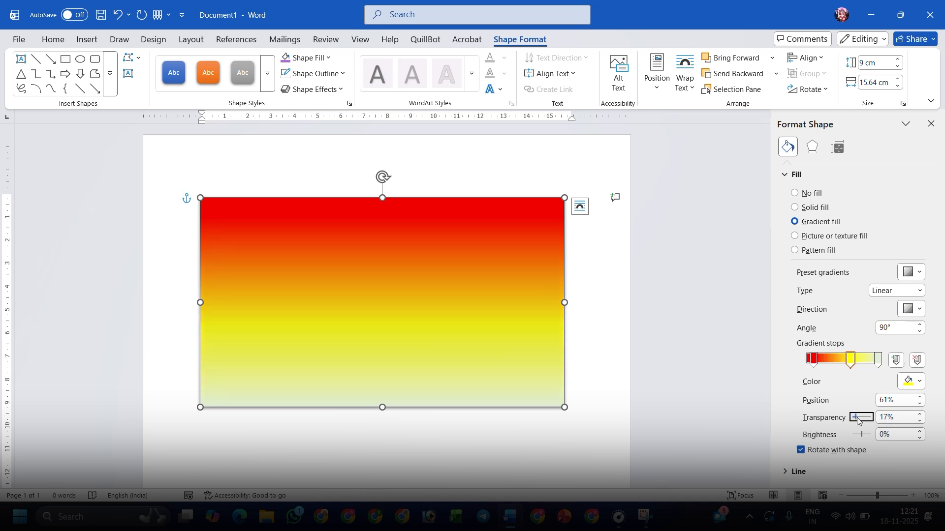
mouse_move(857, 420)
mouse_down()
mouse_move(871, 420)
mouse_move(858, 422)
mouse_up()
key(shift+Tab)
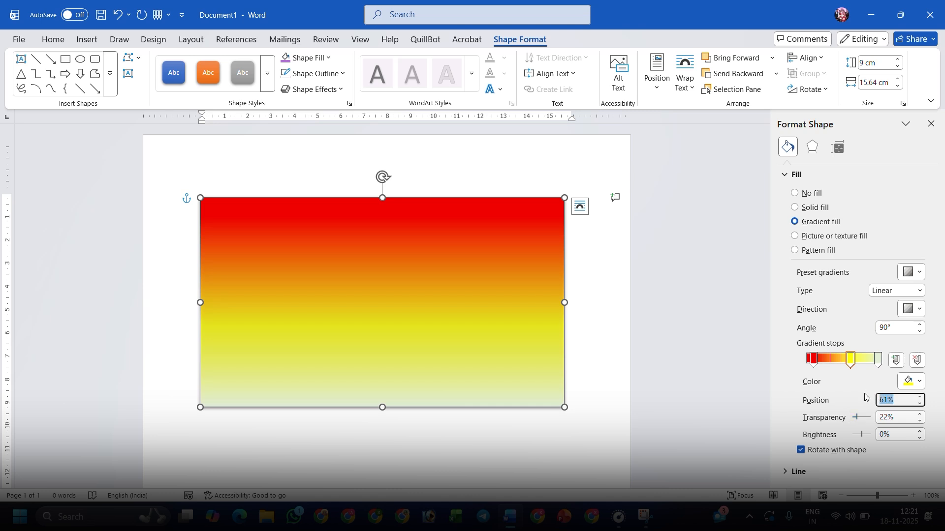
text(100)
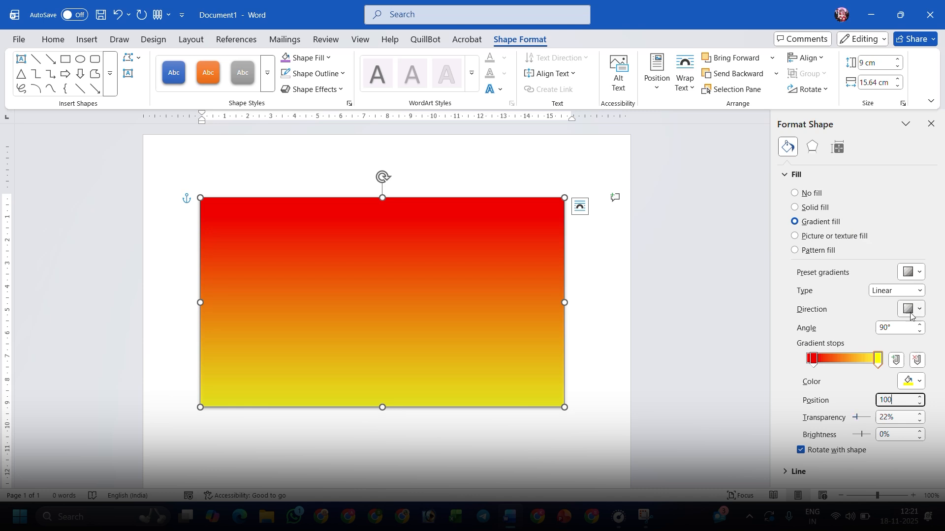
- Try the Radial and Rectangular gradient types on the rectangle, settle on Path, and close the formatting pane
click(916, 290)
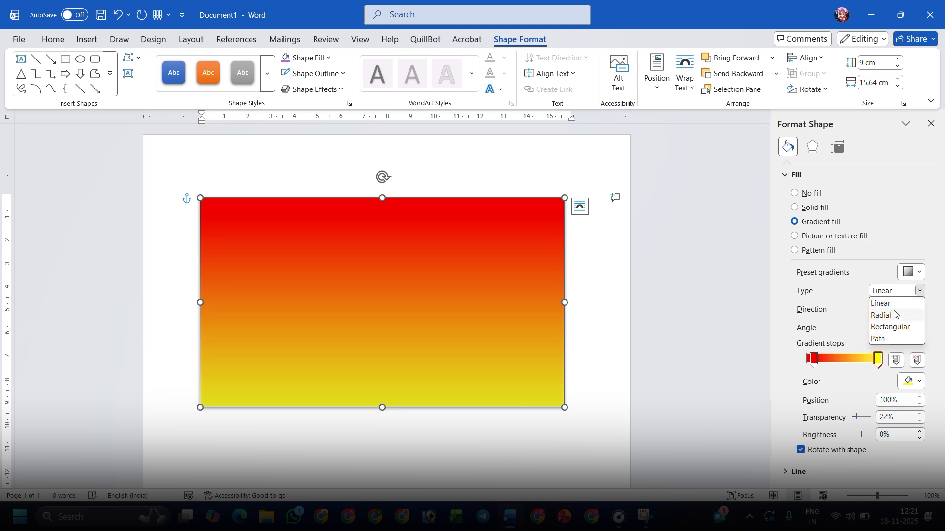
click(894, 313)
click(920, 292)
click(901, 325)
click(919, 292)
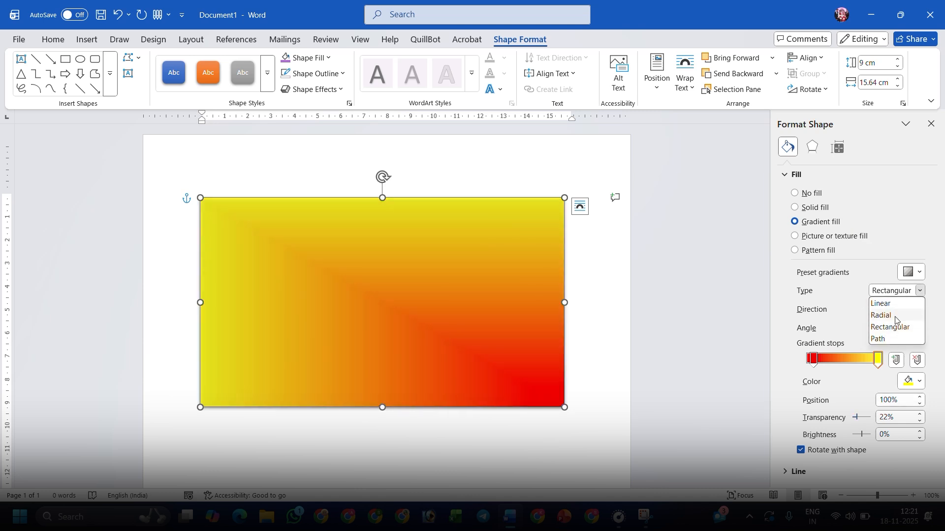
click(896, 316)
click(919, 291)
click(896, 339)
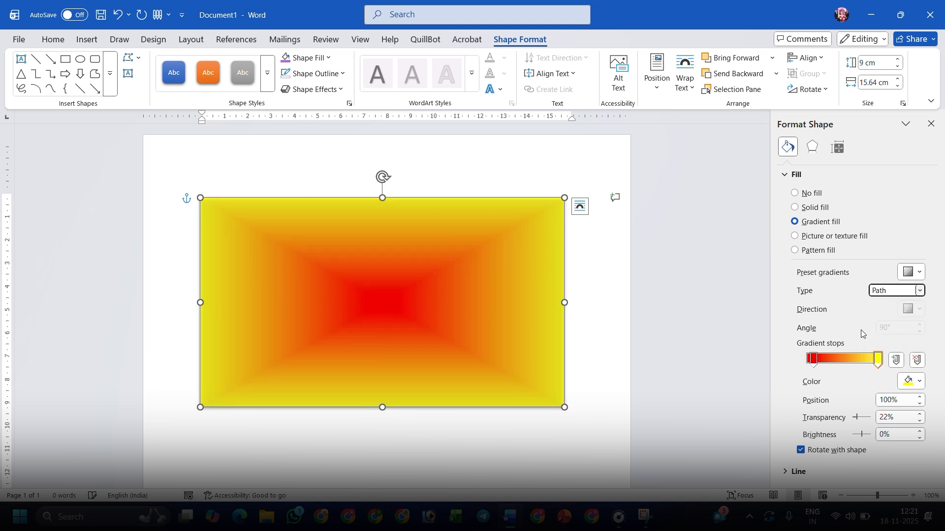
click(931, 125)
- Fill the rectangle with the dark brown wood-grain texture
click(327, 58)
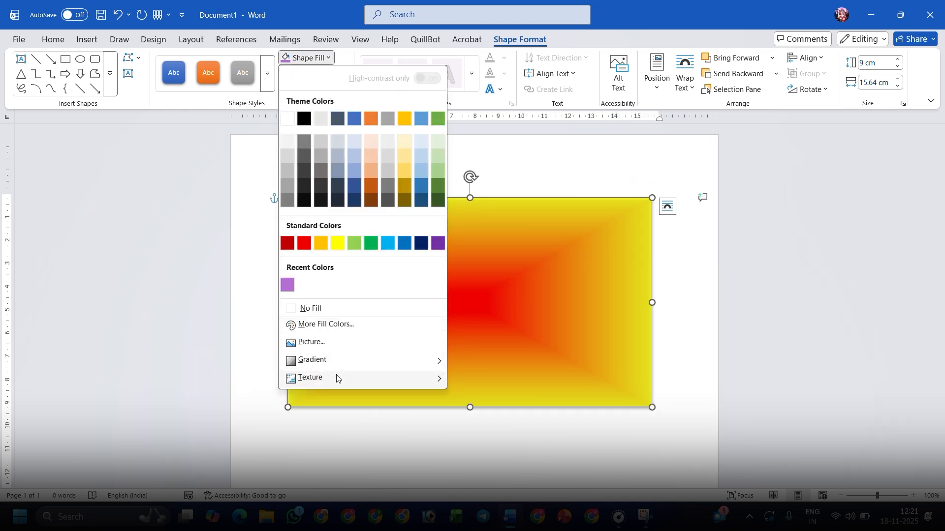
mouse_move(314, 377)
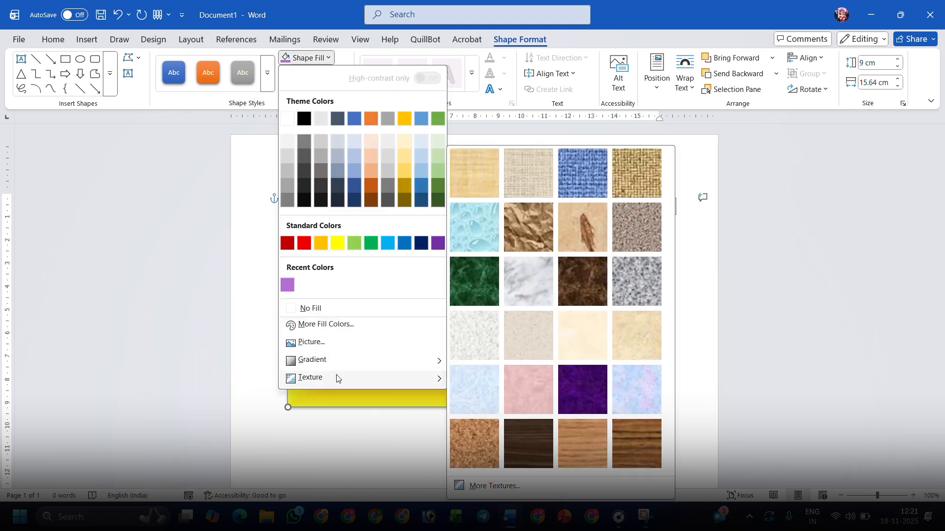
click(533, 435)
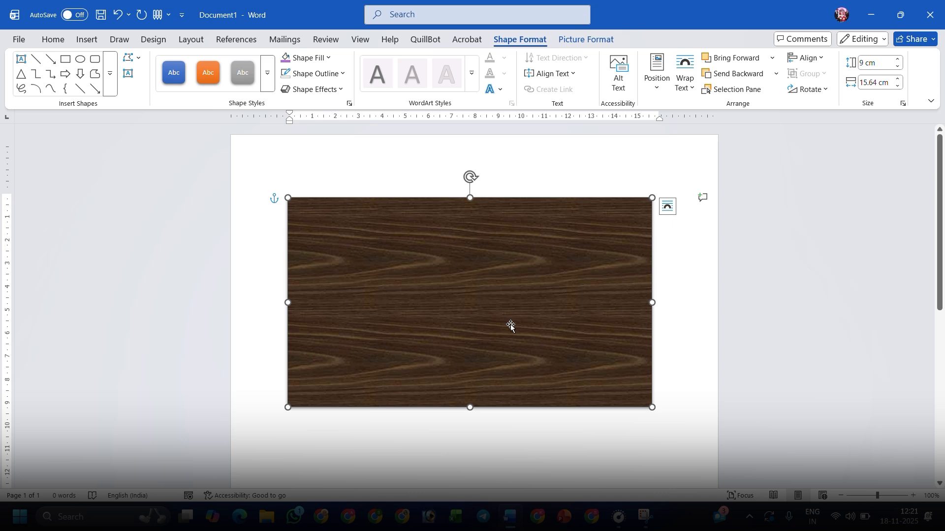
- Change the rectangle's fill to solid standard yellow
click(308, 58)
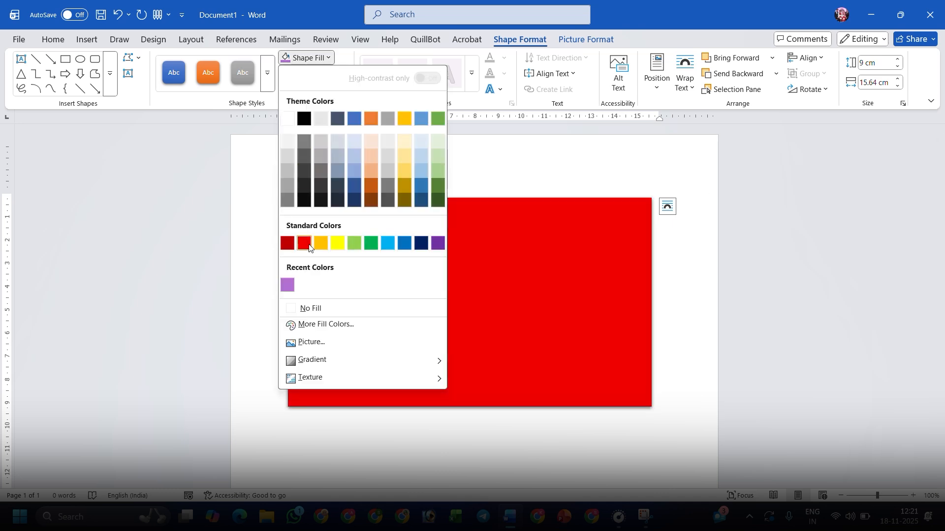
click(338, 243)
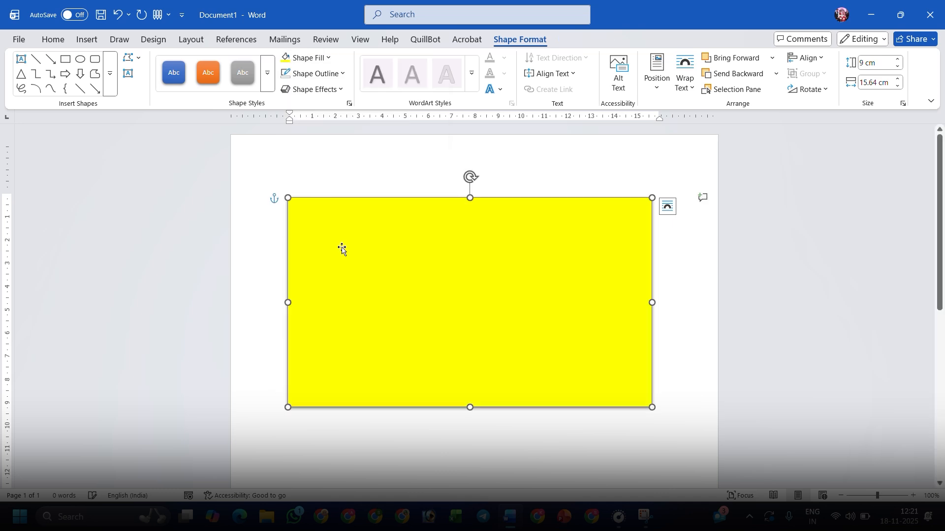
- Give the rectangle a dark green outline with a weight of 6 pt
click(329, 78)
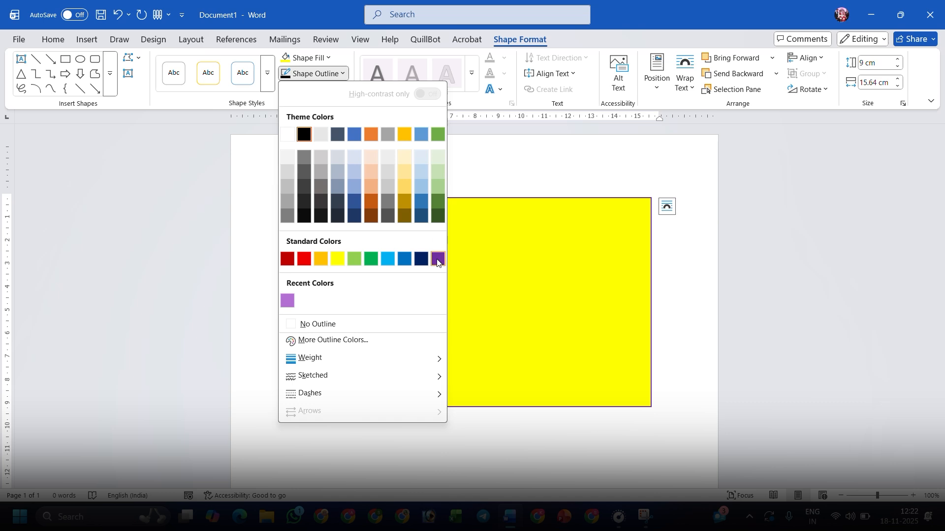
click(450, 214)
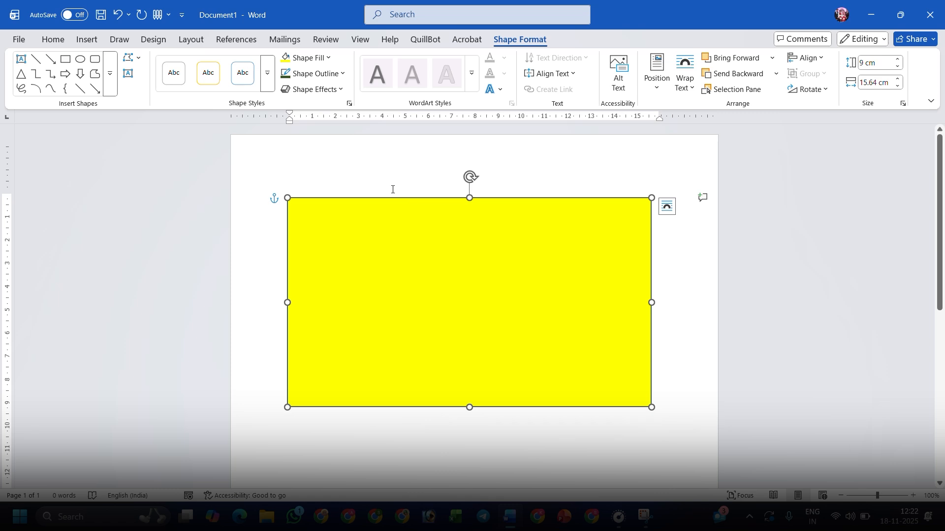
click(313, 73)
mouse_move(379, 355)
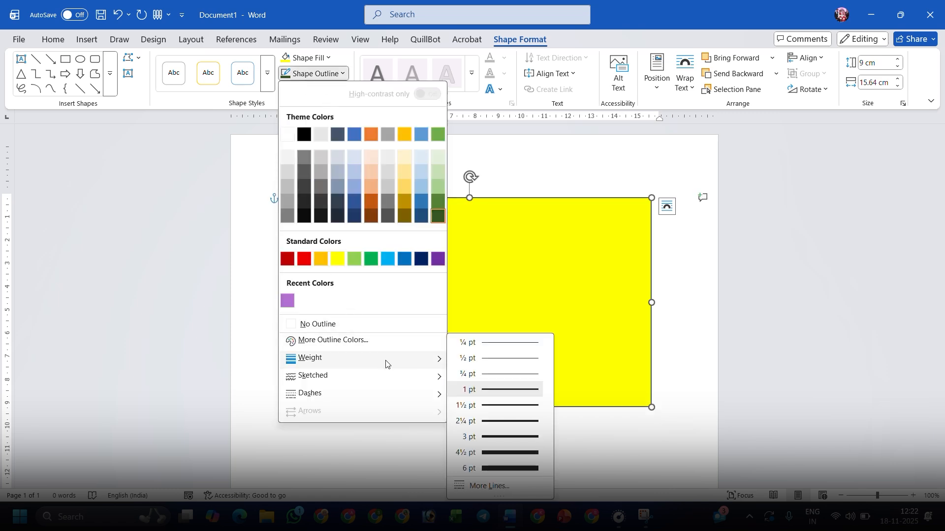
click(503, 467)
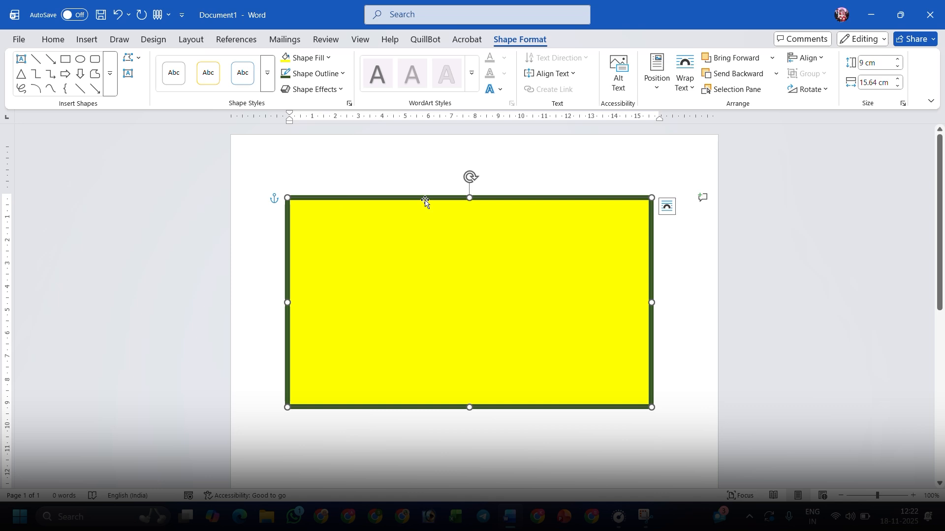
- Apply the waviest sketched line style to the rectangle's outline and deselect the shape
click(313, 73)
mouse_move(411, 393)
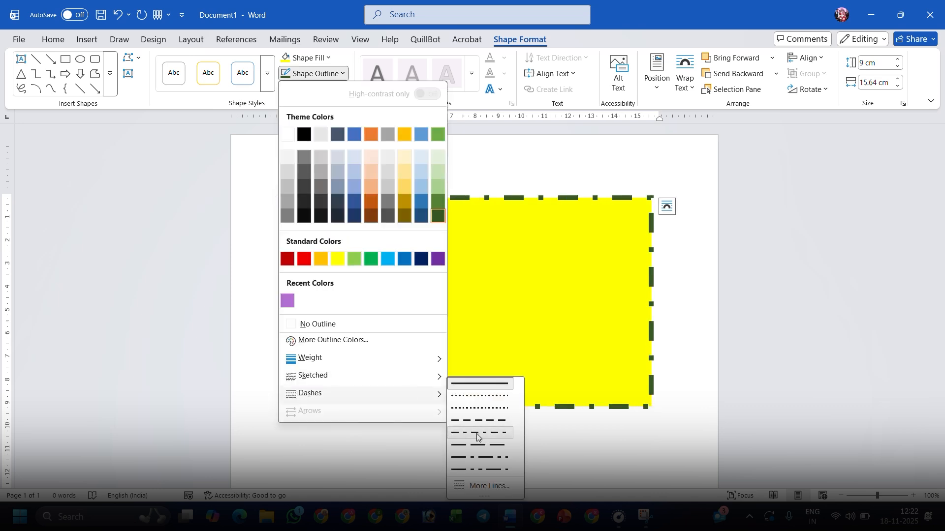
mouse_move(373, 377)
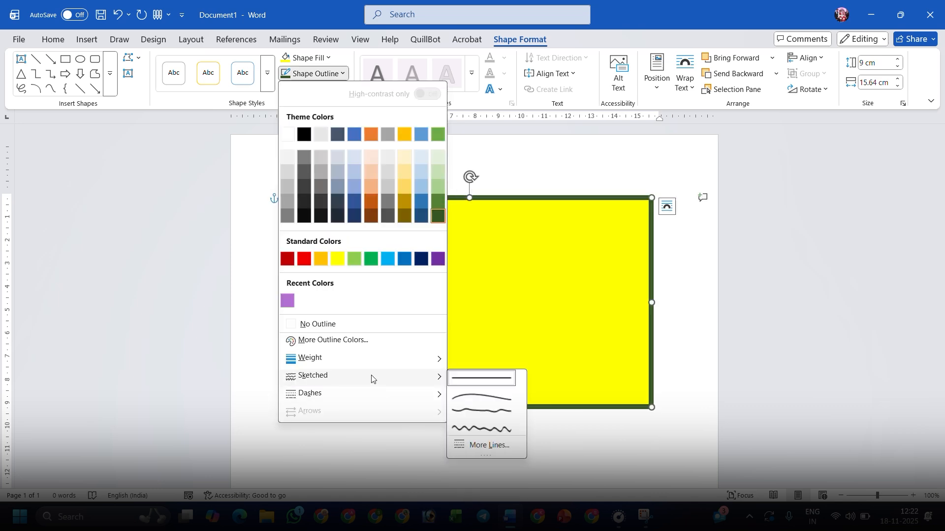
click(486, 427)
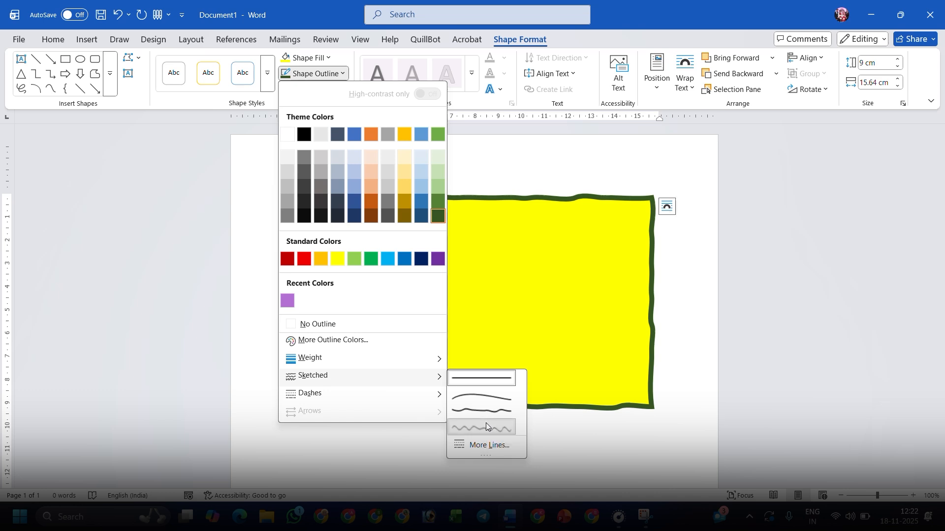
click(449, 447)
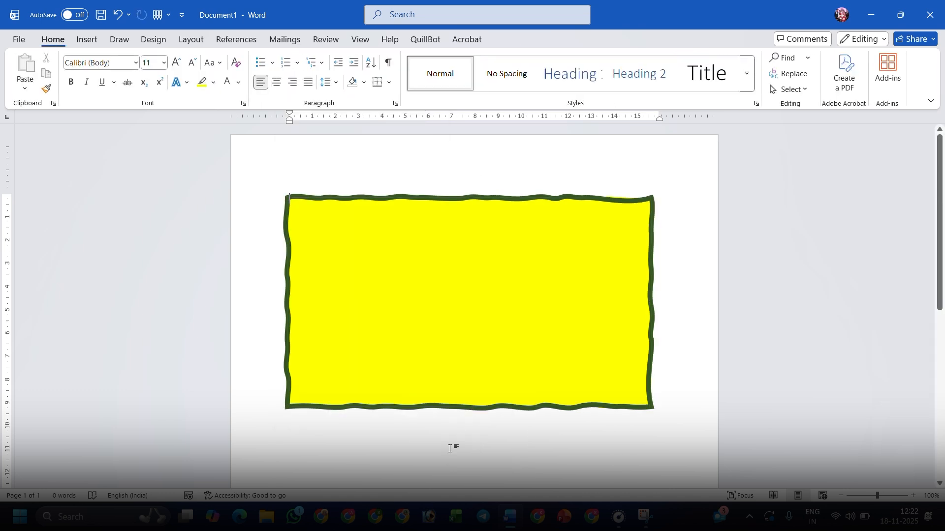
- Remove the outline from the yellow rectangle
click(505, 353)
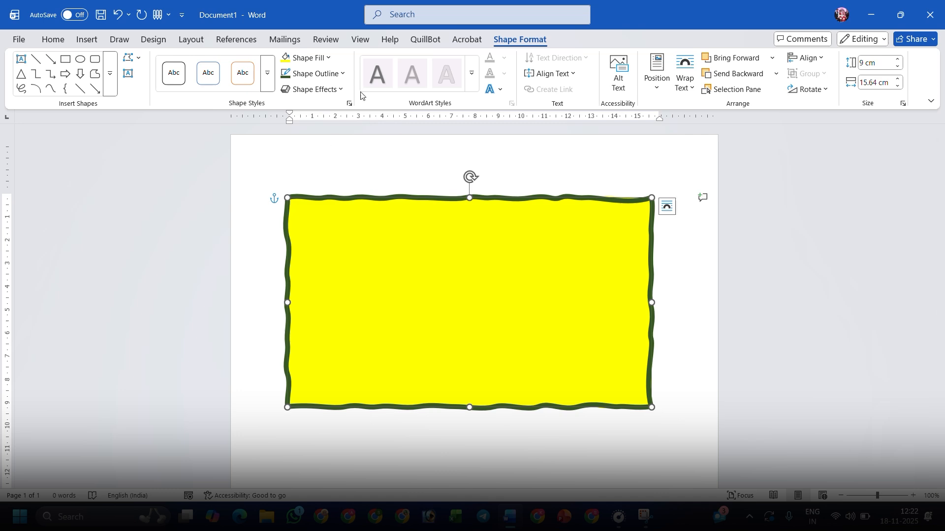
click(324, 77)
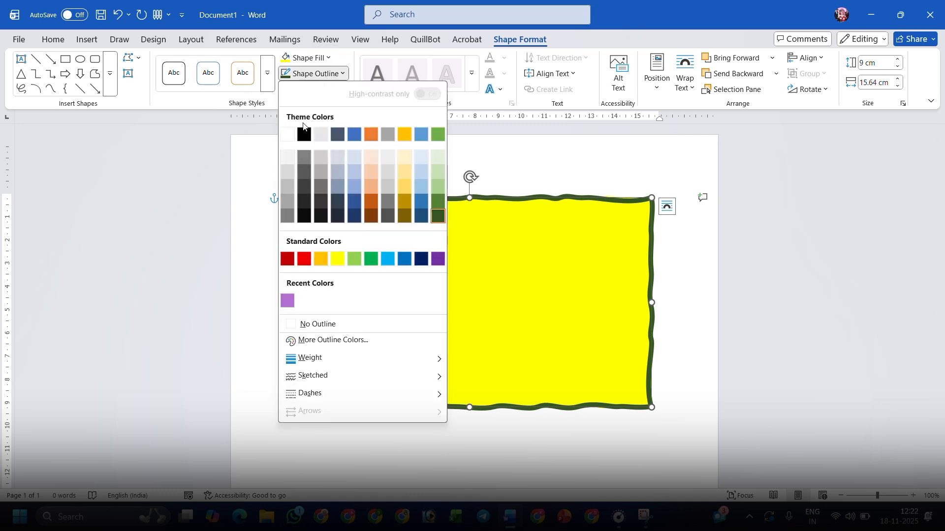
click(367, 324)
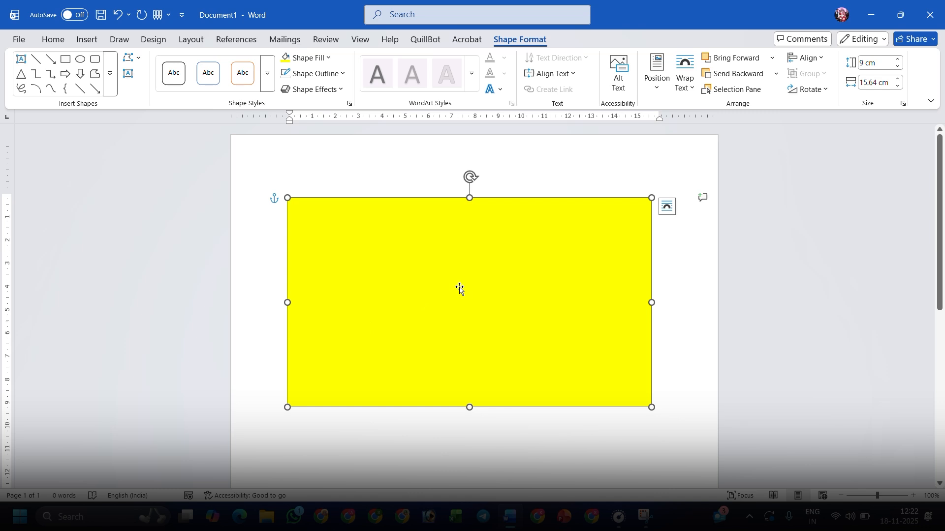
click(339, 89)
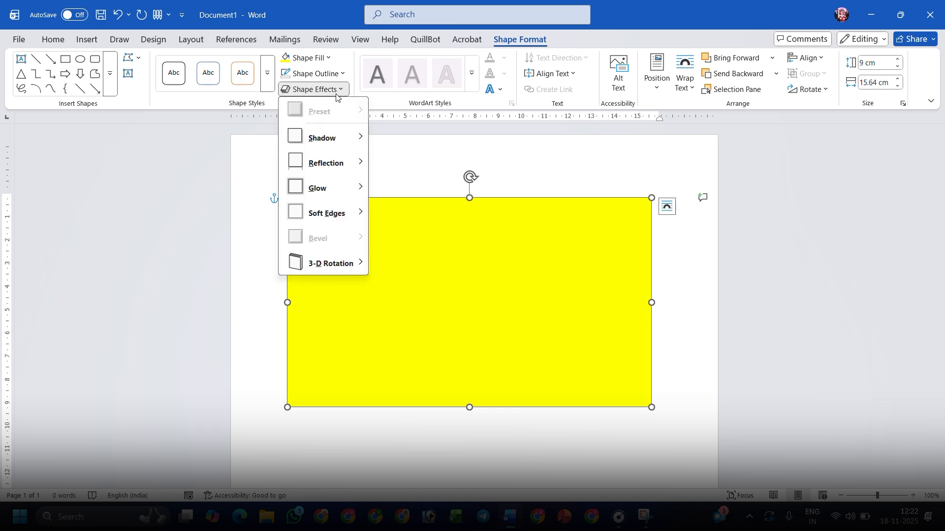
mouse_move(330, 145)
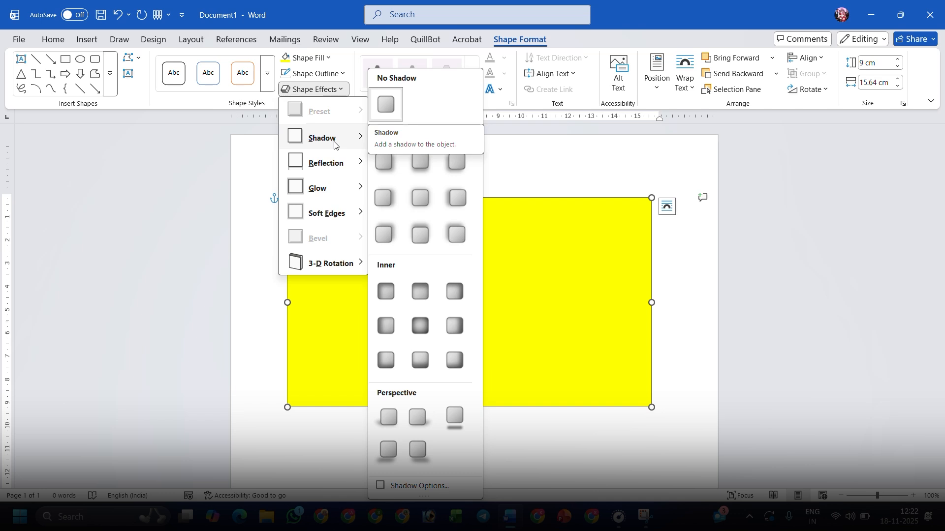
click(544, 187)
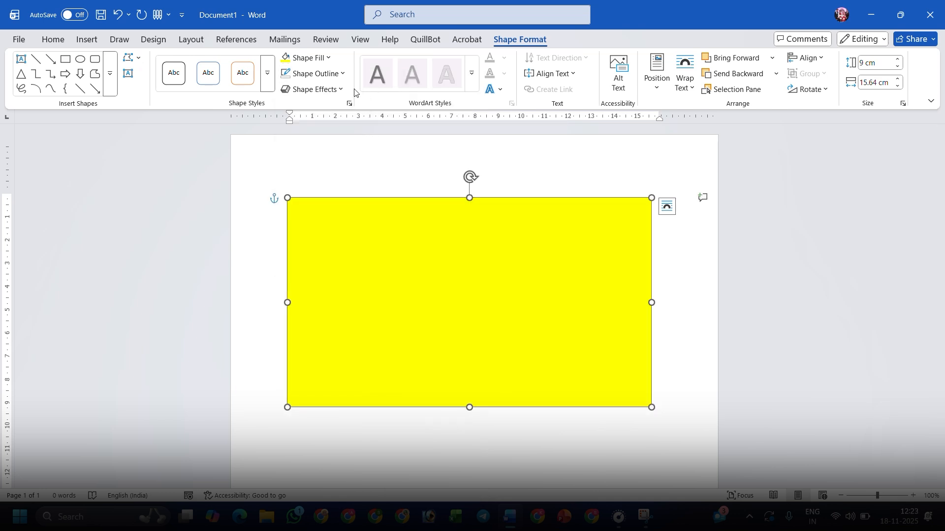
- Insert a WordArt text object in the plain black fill style over the yellow rectangle
click(80, 42)
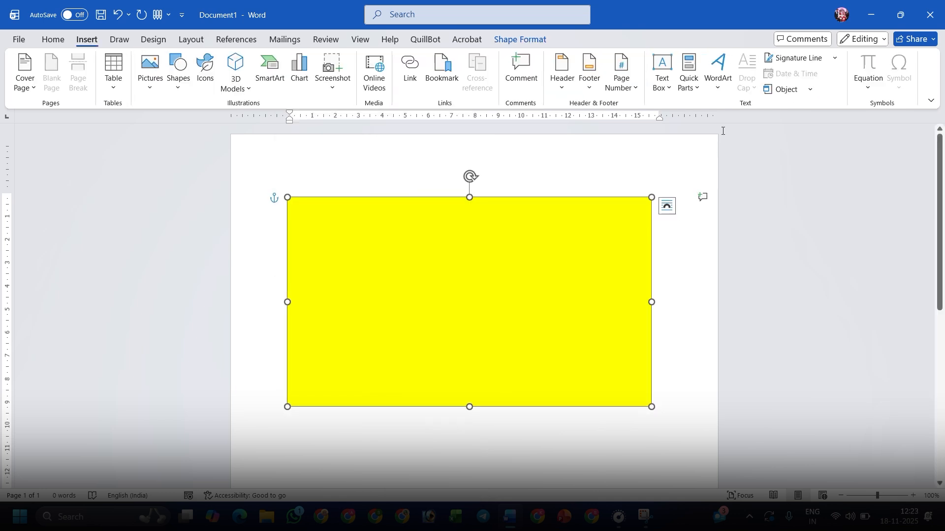
click(718, 73)
click(728, 120)
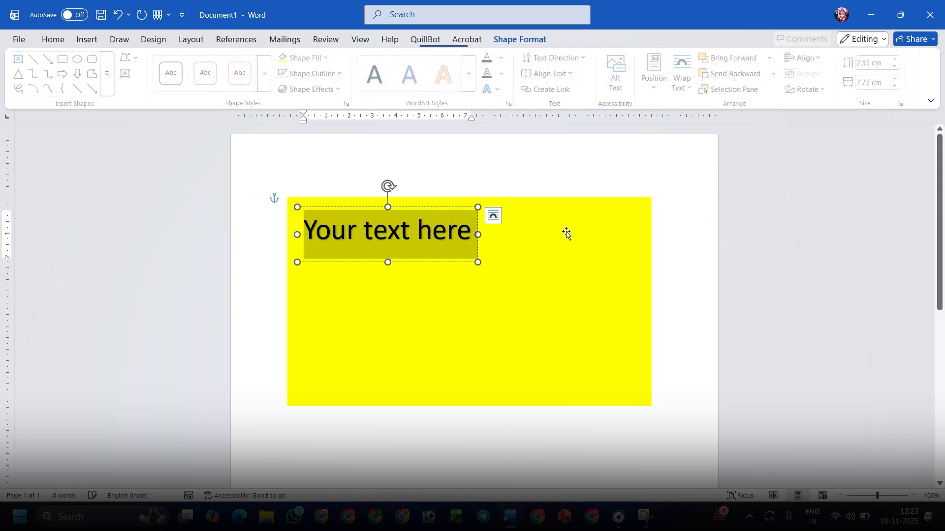
- Replace the WordArt placeholder with the text "BHARDWAJ TRAINING INSTITUTE"
text(BHAR)
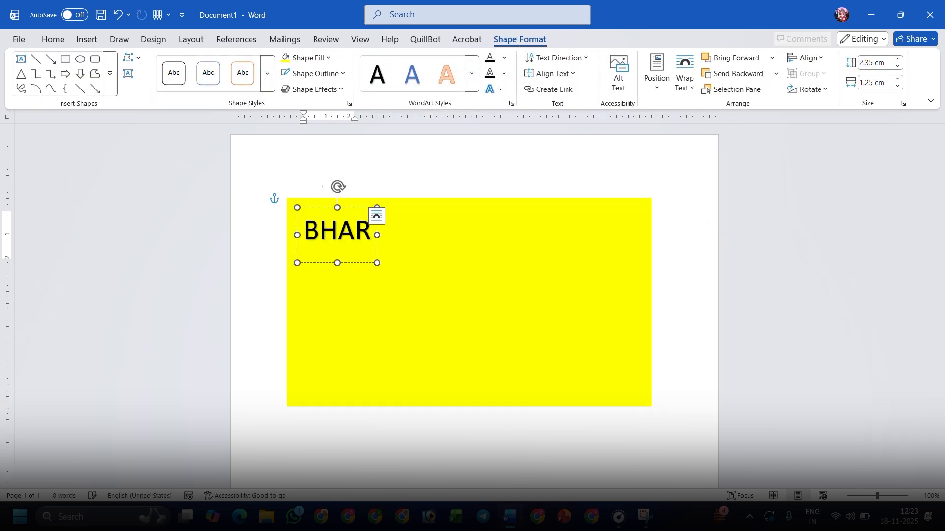
text(DWAJ TRAINING)
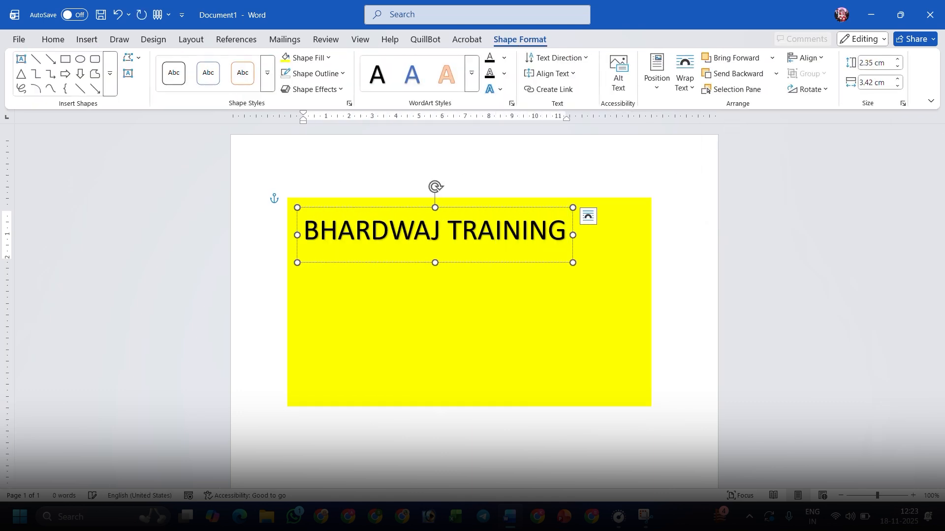
text( INSTITUYTE)
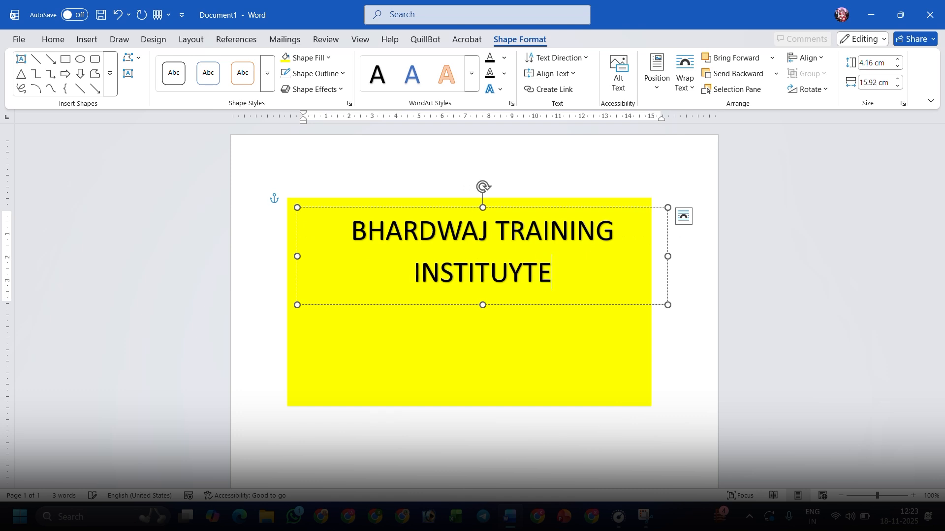
key(BackSpace)
key(BackSpace)
key(BackSpace)
text(TE)
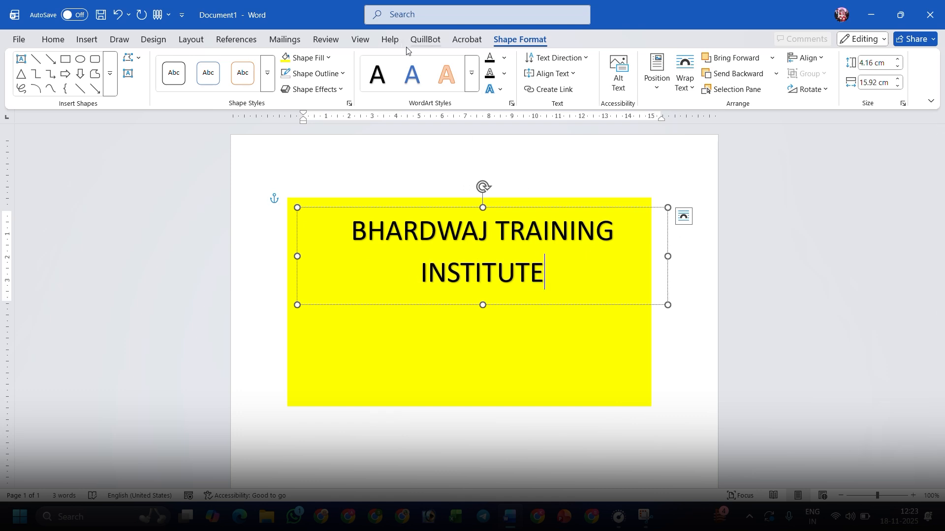
- Select the whole WordArt text and apply the black style with a blue hard shadow from the WordArt style gallery
triple_click(560, 276)
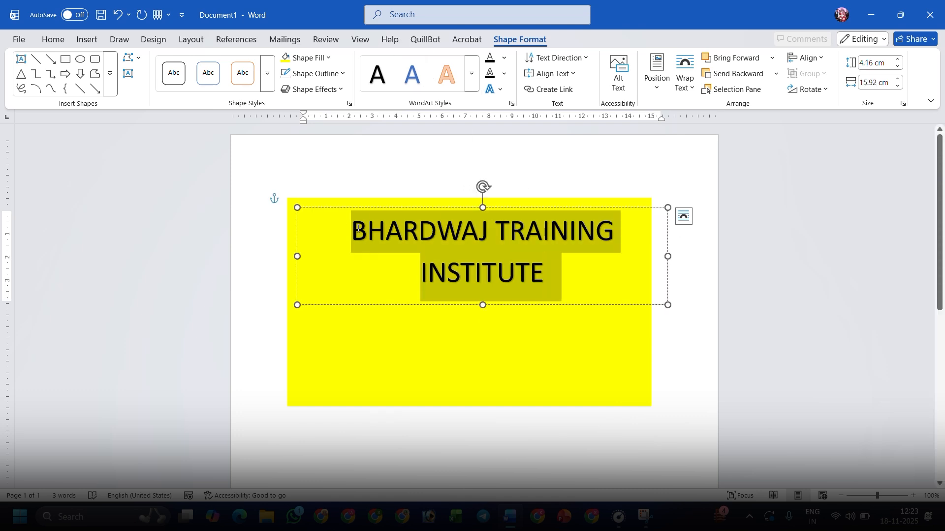
click(577, 274)
triple_click(581, 274)
click(471, 73)
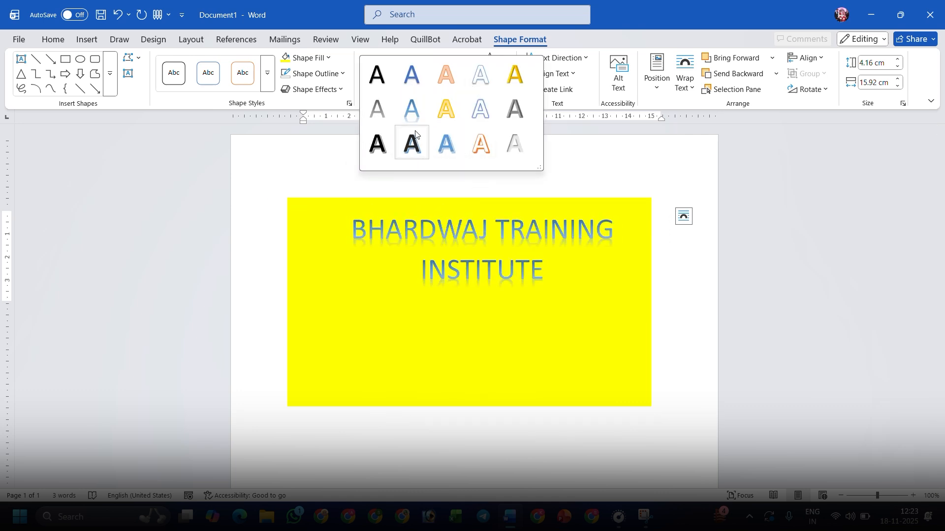
click(412, 142)
click(505, 59)
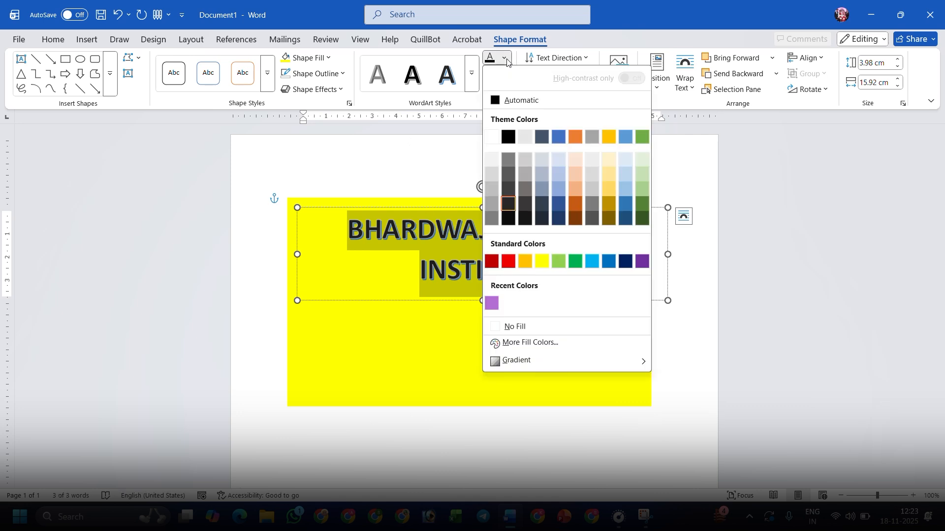
click(445, 132)
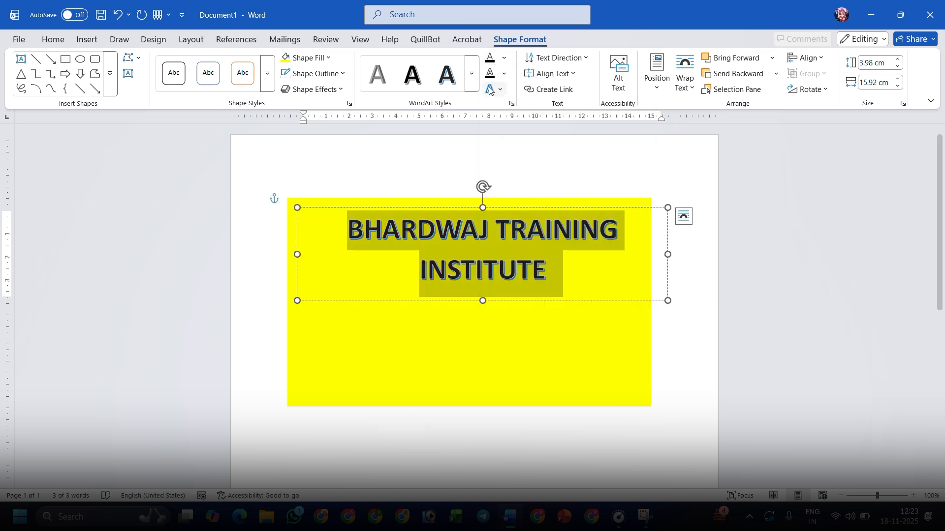
click(504, 74)
click(458, 163)
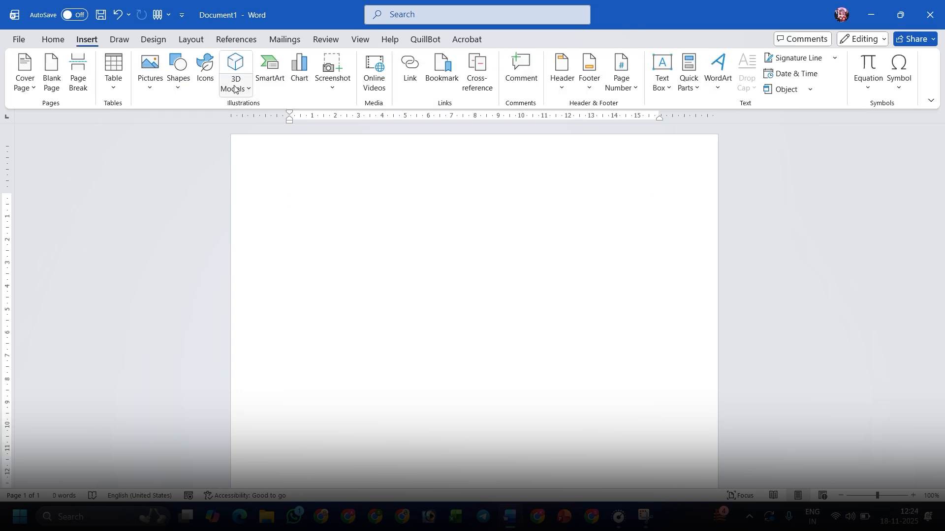
- Insert the dress icon from the stock icon library into the blank page
click(205, 69)
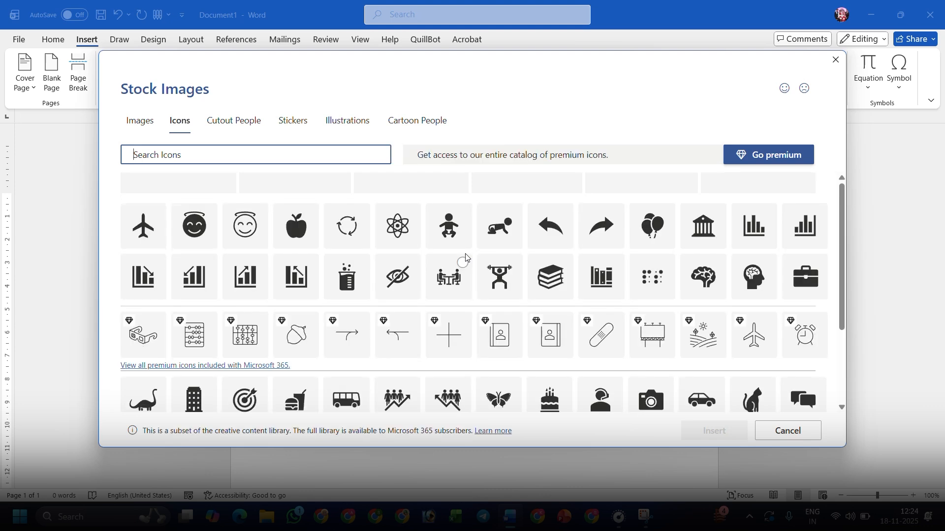
scroll(619, 265, down, 10)
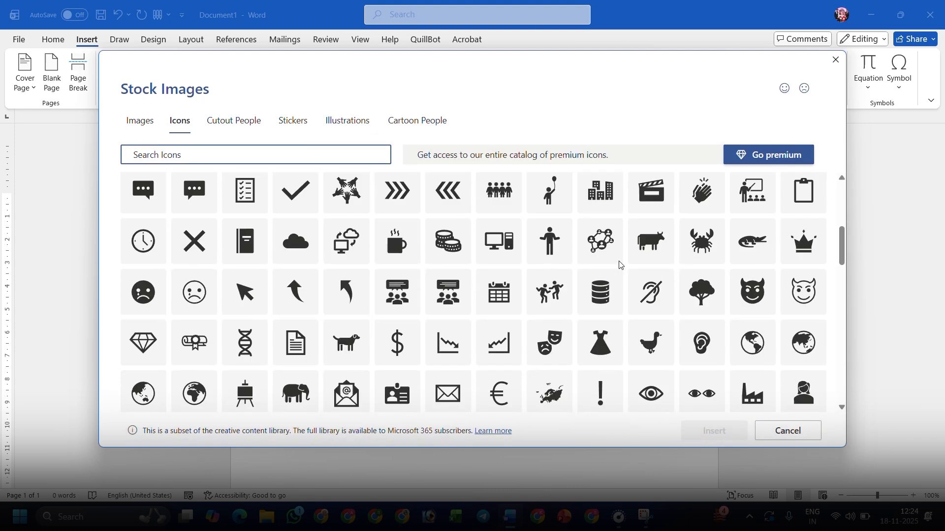
scroll(619, 266, up, 1)
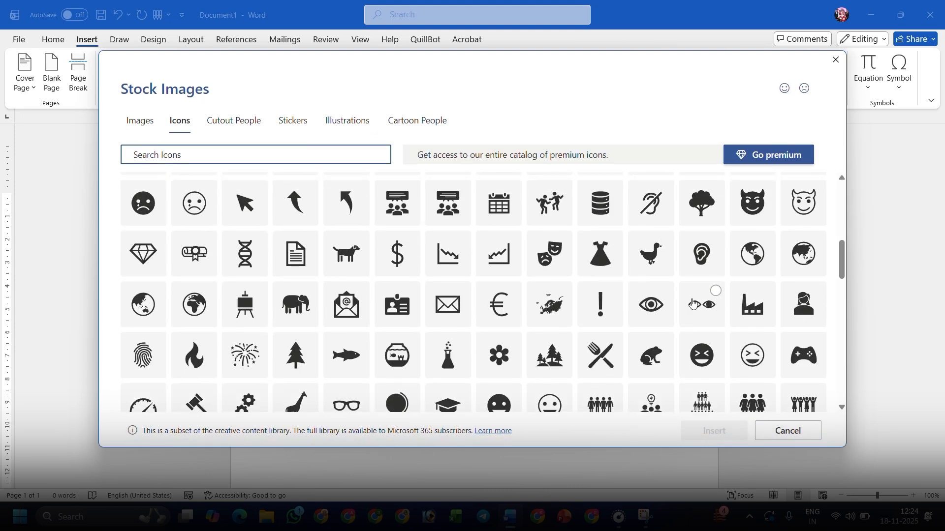
click(605, 260)
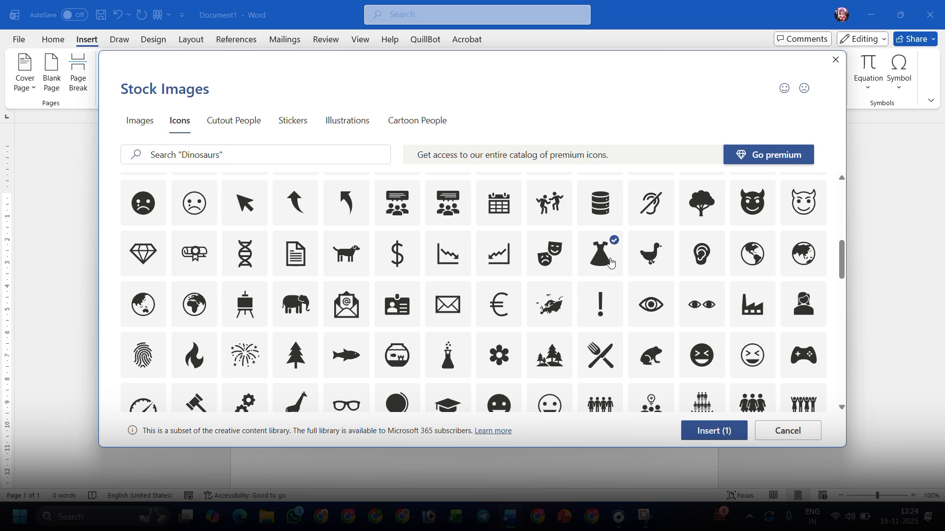
click(714, 431)
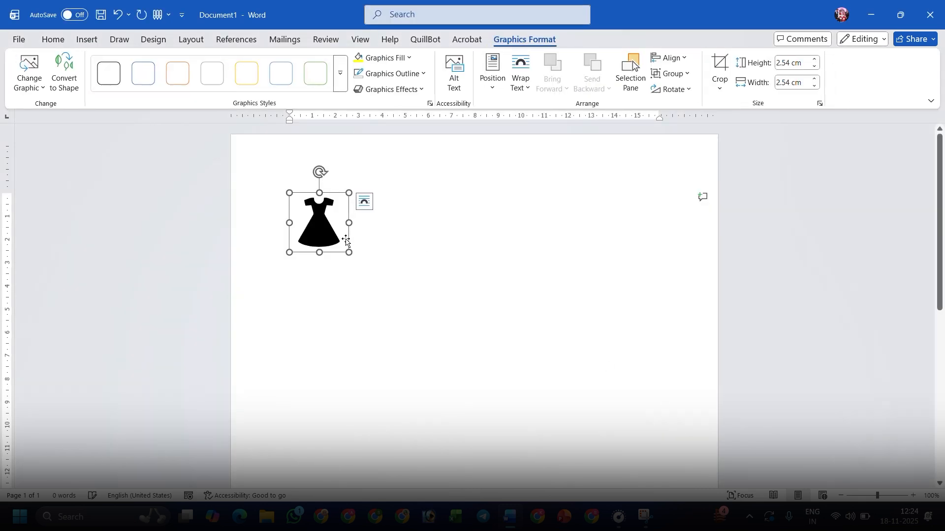
- Enlarge the dress icon proportionally to about 6.82 cm by 6.82 cm
click(354, 251)
click(341, 247)
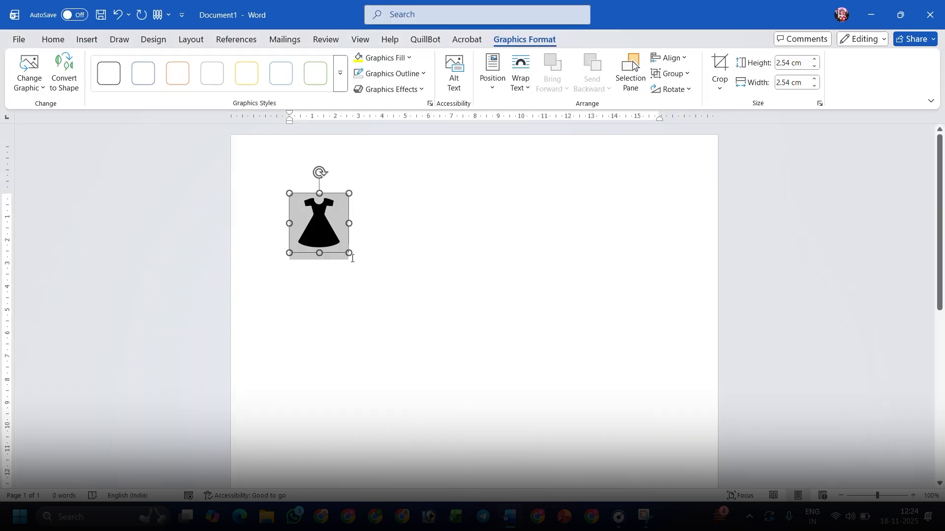
click(352, 257)
click(350, 253)
drag(349, 254, 448, 352)
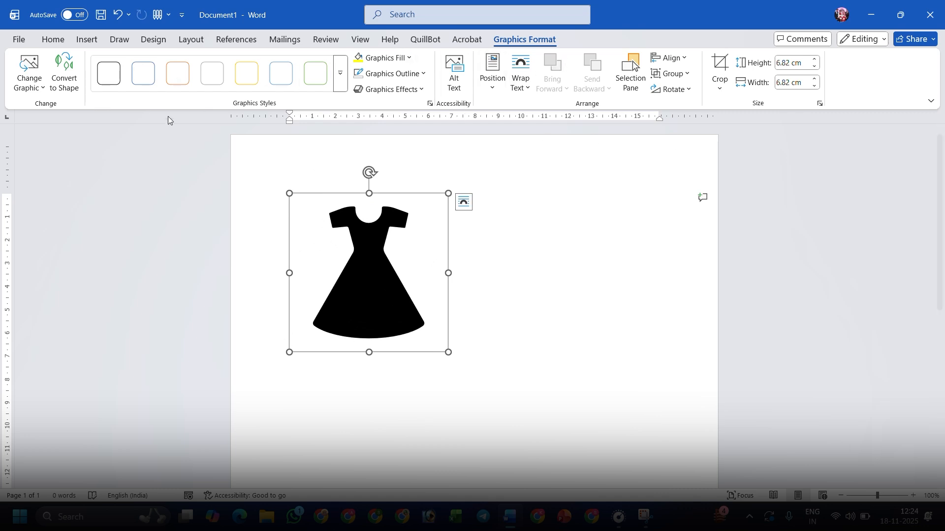
- Give the dress icon the blue outline graphic style with a yellow fill, and delete the icon from the page
click(143, 74)
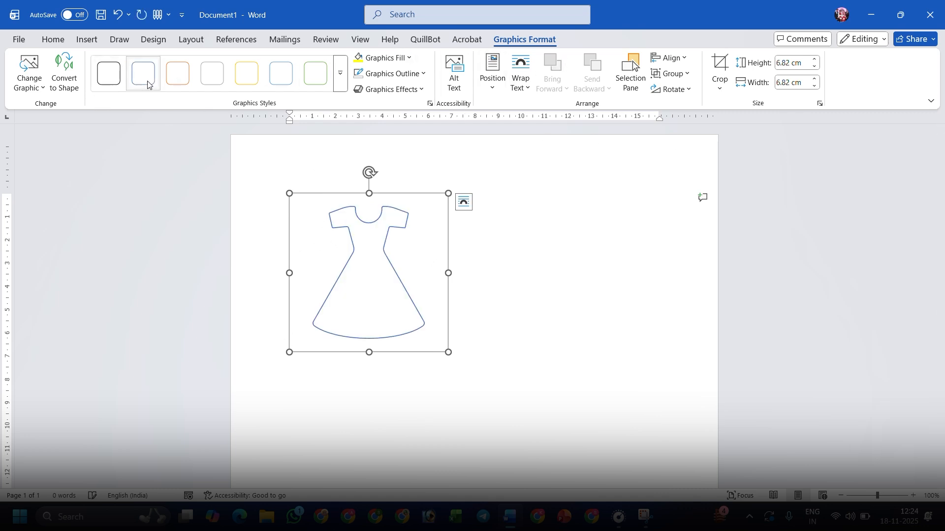
click(368, 62)
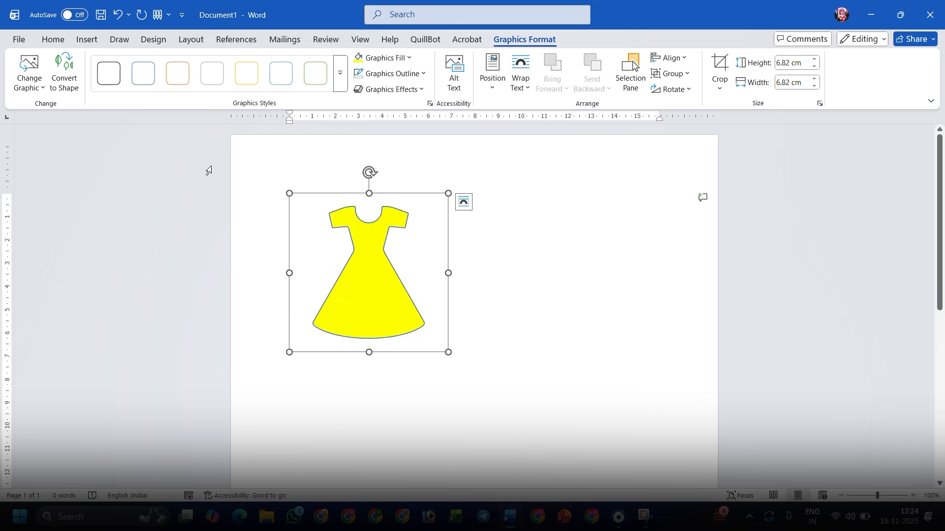
key(Delete)
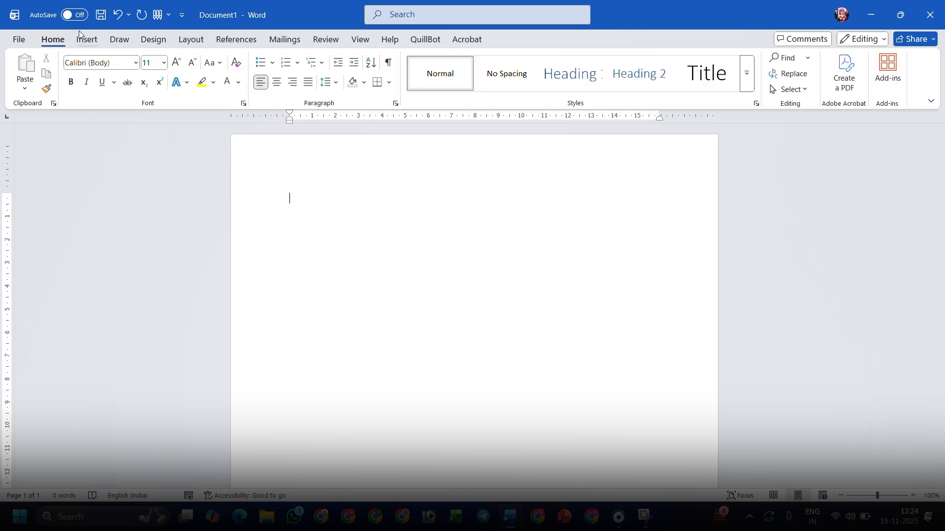
- Insert the rectangular wooden table from the Furniture category of the stock 3D models
click(82, 39)
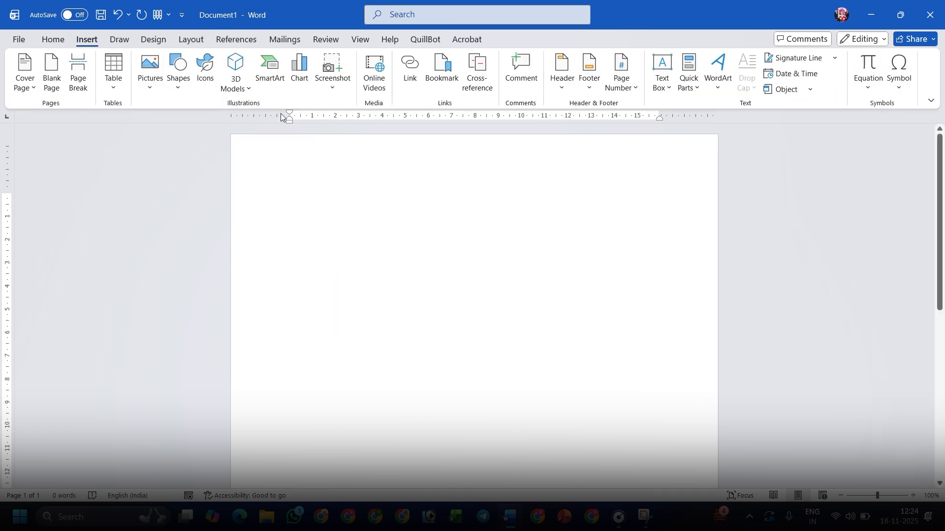
click(243, 82)
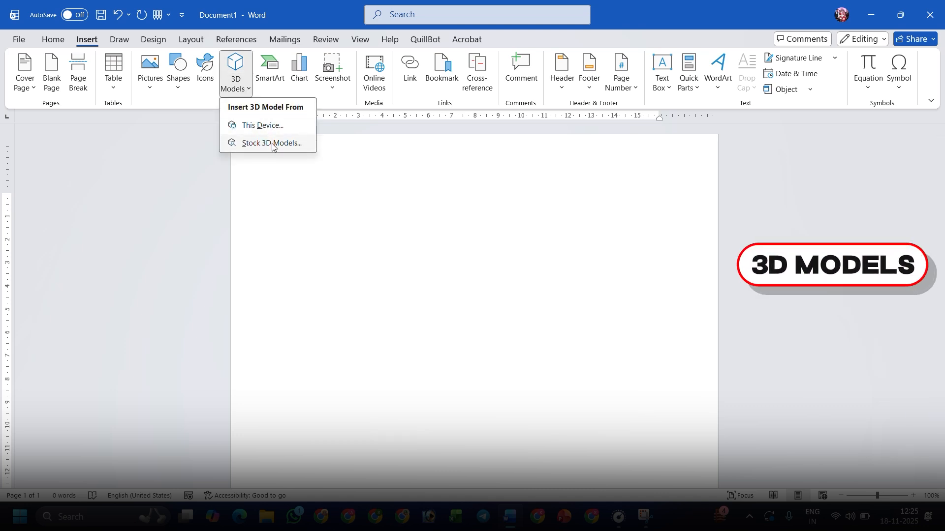
click(273, 144)
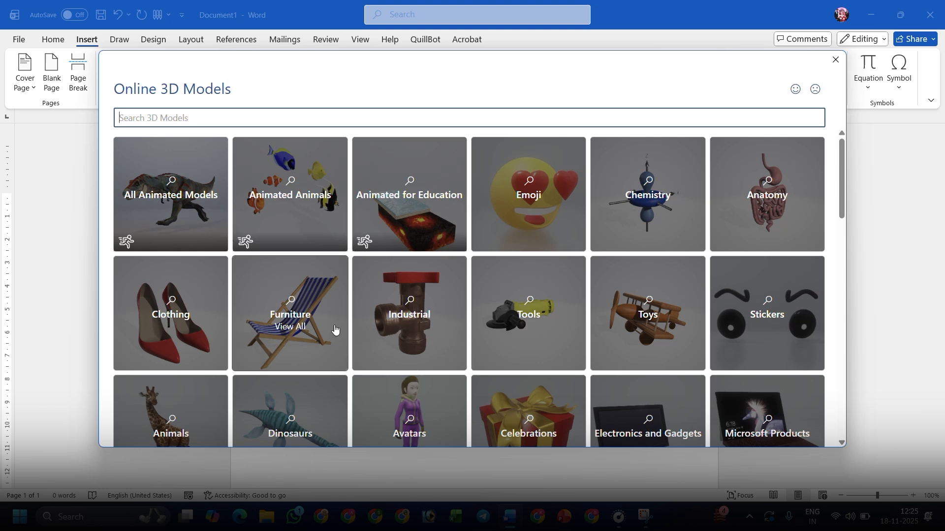
click(304, 325)
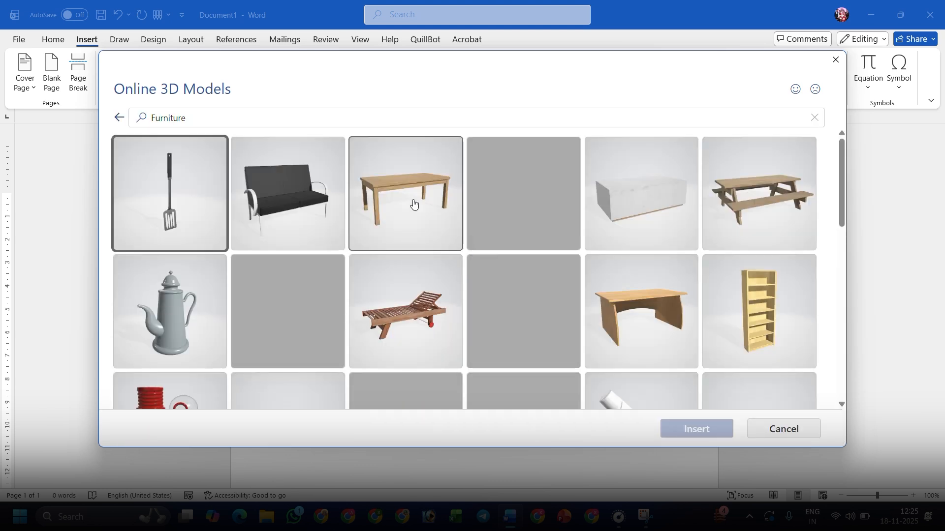
click(425, 178)
click(708, 428)
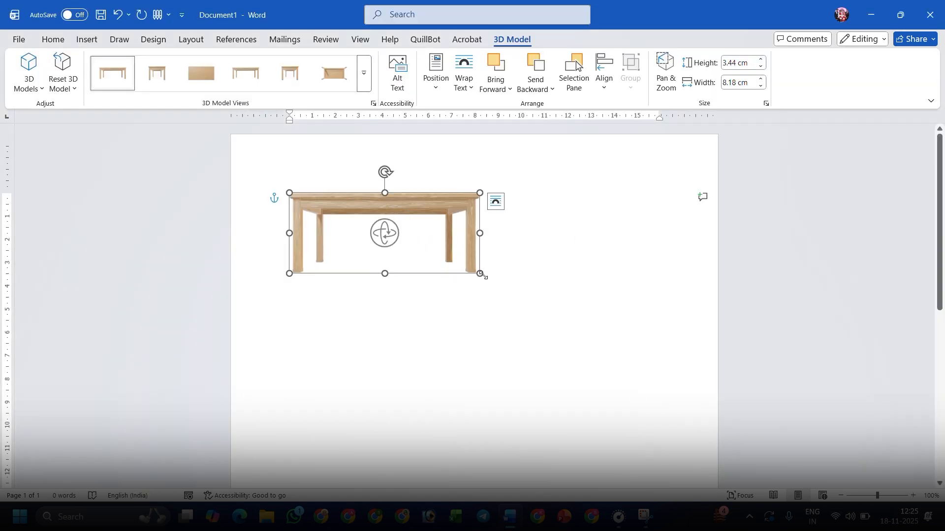
- Enlarge the table model to about 14.38 cm wide and rotate it in 3D to an angled view
drag(489, 280, 633, 340)
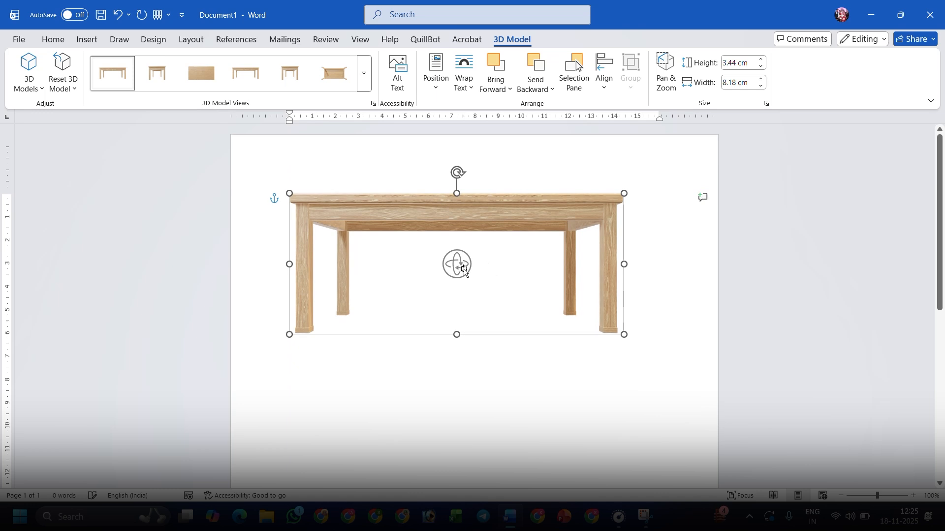
drag(458, 263, 820, 294)
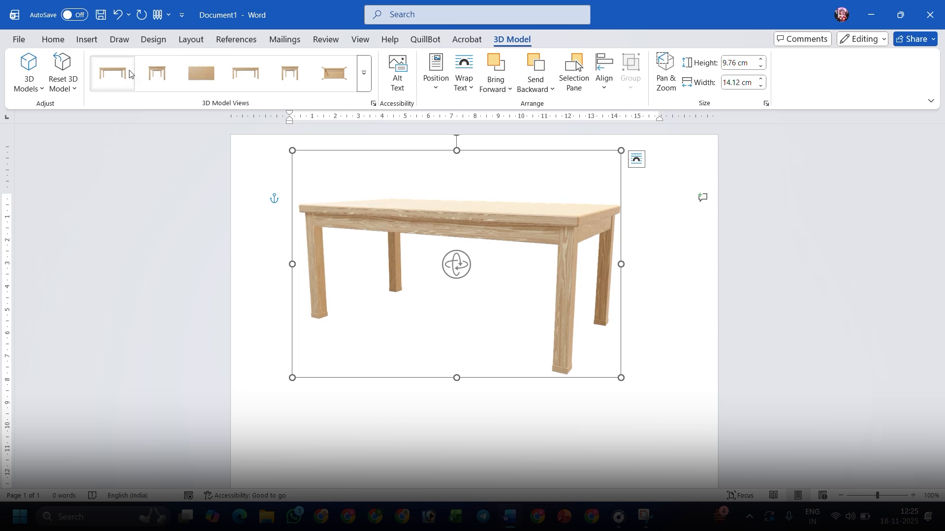
- Reset the table model's 3D rotation and go through the preset model views, ending on the view from below
click(59, 66)
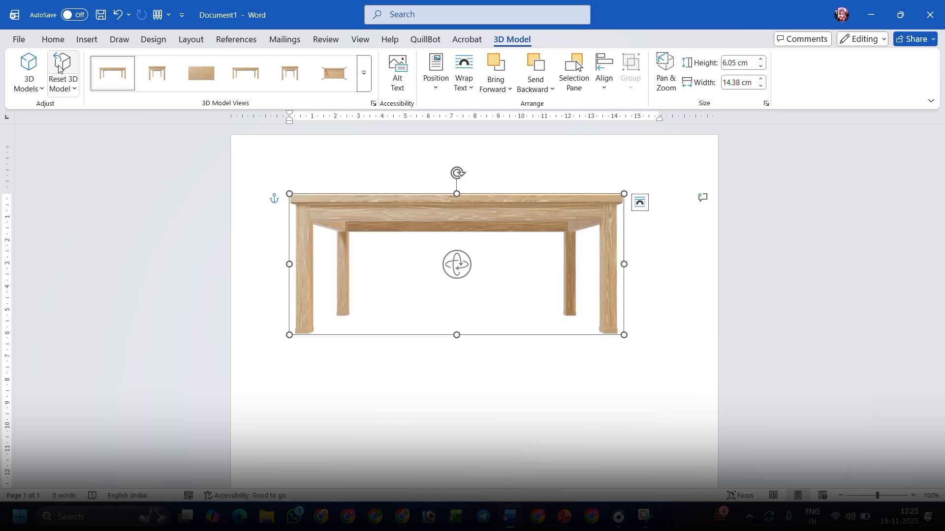
click(157, 74)
click(200, 74)
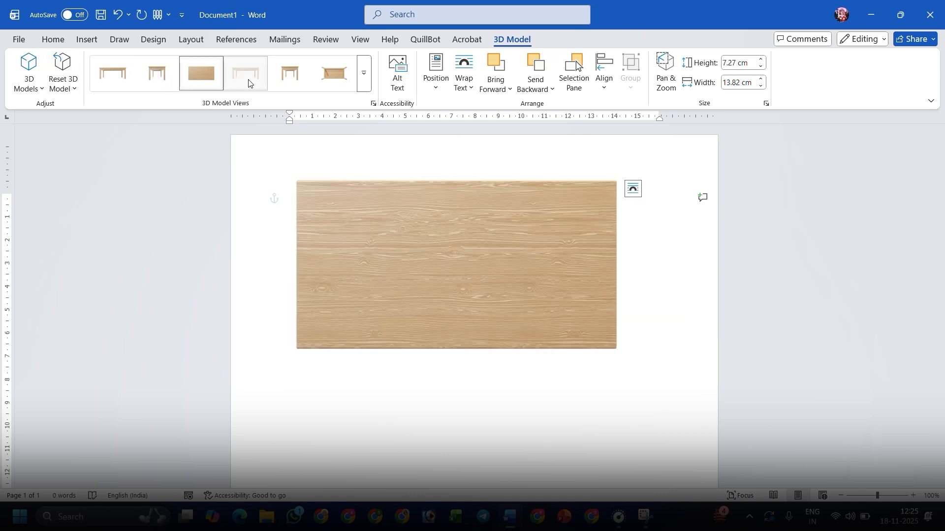
click(249, 83)
click(334, 79)
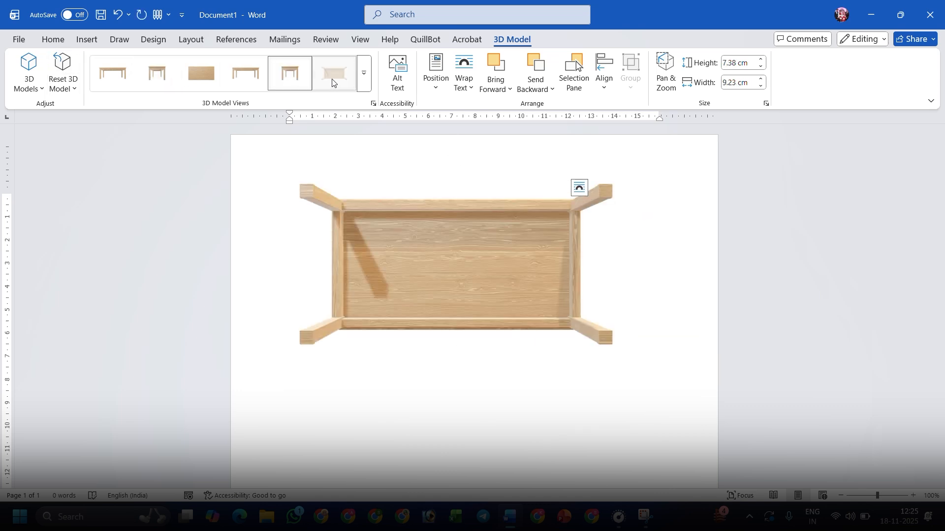
- Use Pan & Zoom to shrink the table slightly within its frame, and deselect the model
click(669, 76)
drag(635, 267, 607, 316)
click(601, 411)
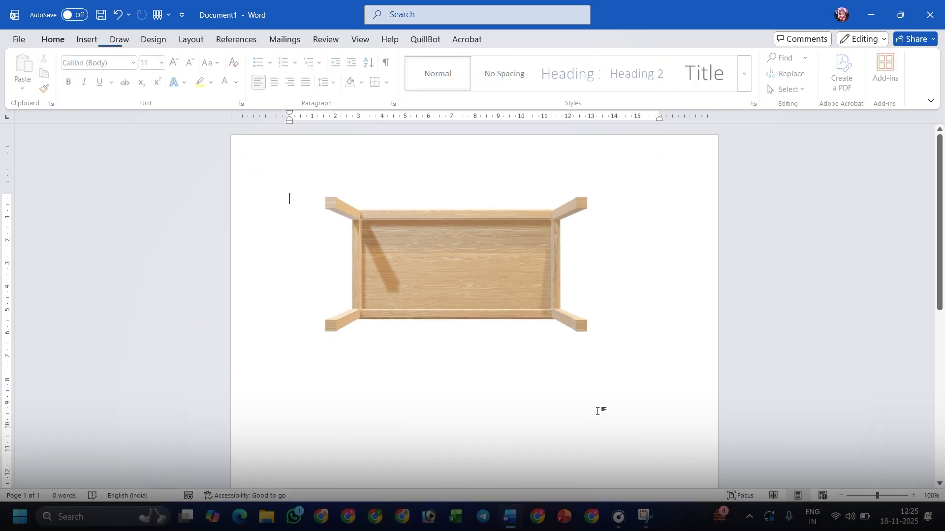
- Select the table model again and bring up the commands for inserting objects
click(530, 275)
key(alt+n)
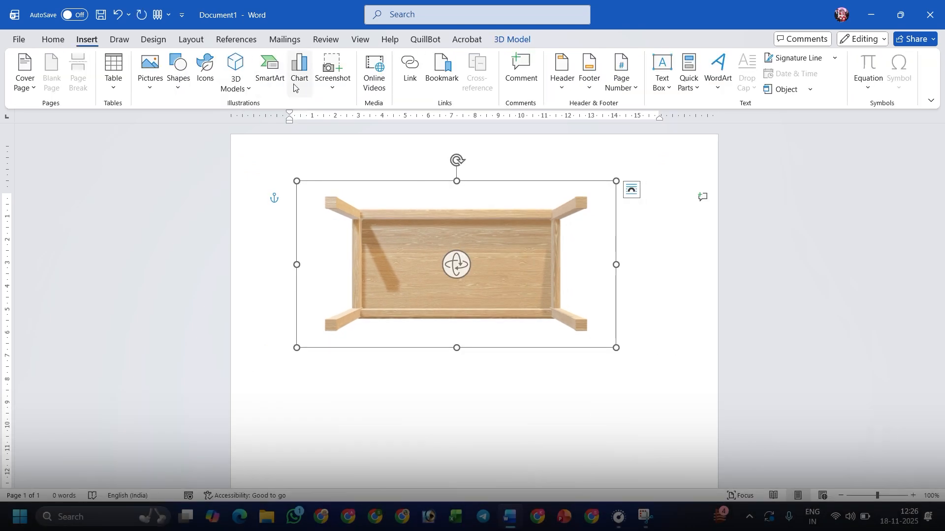